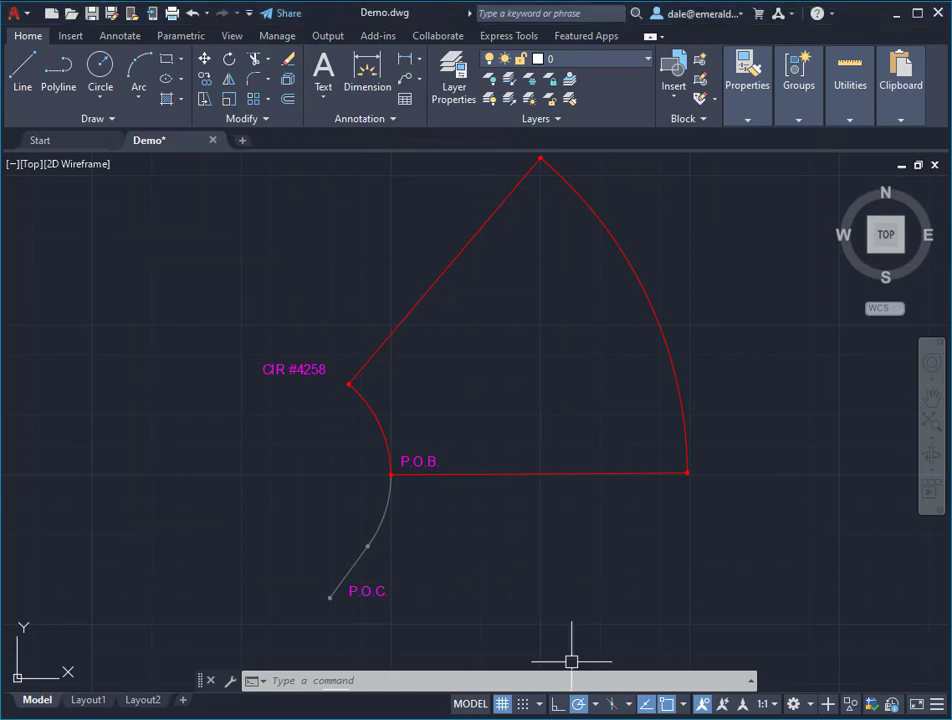
# Start LEGALAID in feet units, describing the parcel from drawn entities
pyautogui.write('legala')
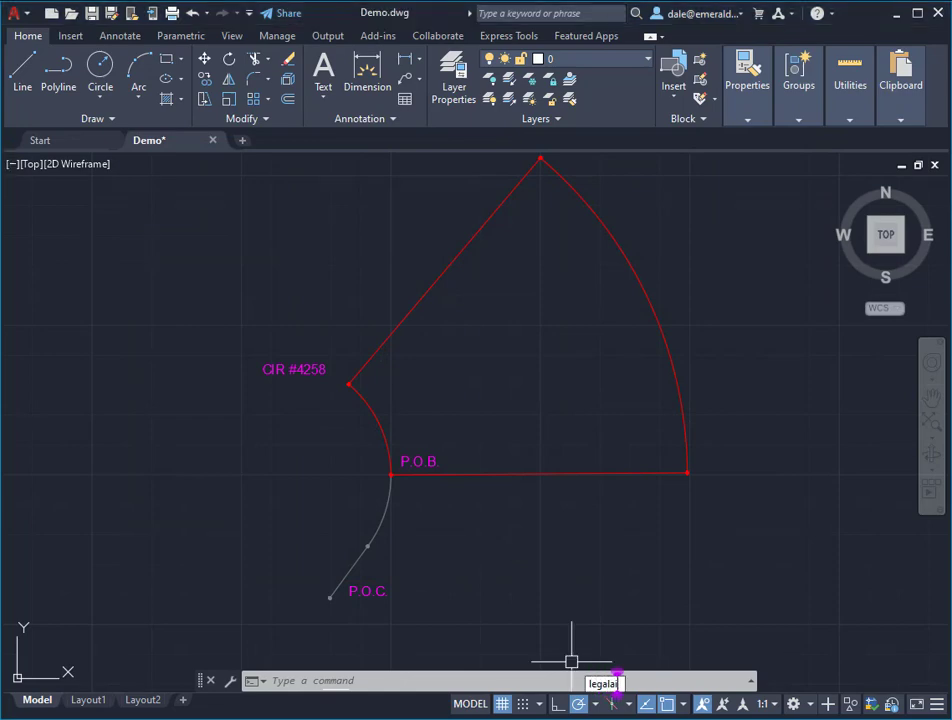
pyautogui.write('id')
pyautogui.press('Return')
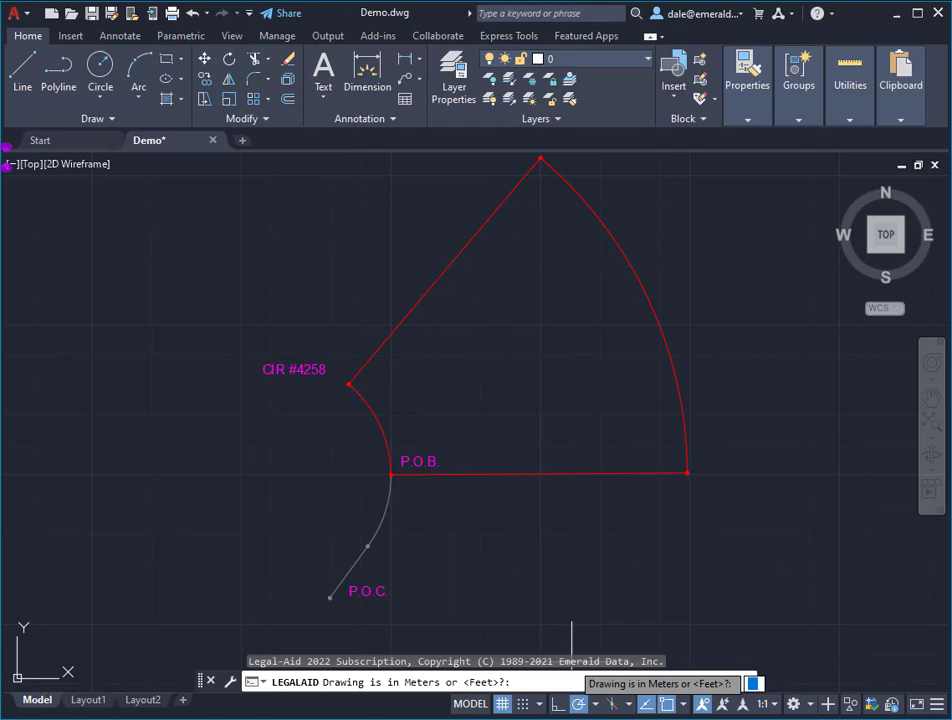
pyautogui.write('f')
pyautogui.press('Return')
pyautogui.write('e')
pyautogui.press('Return')
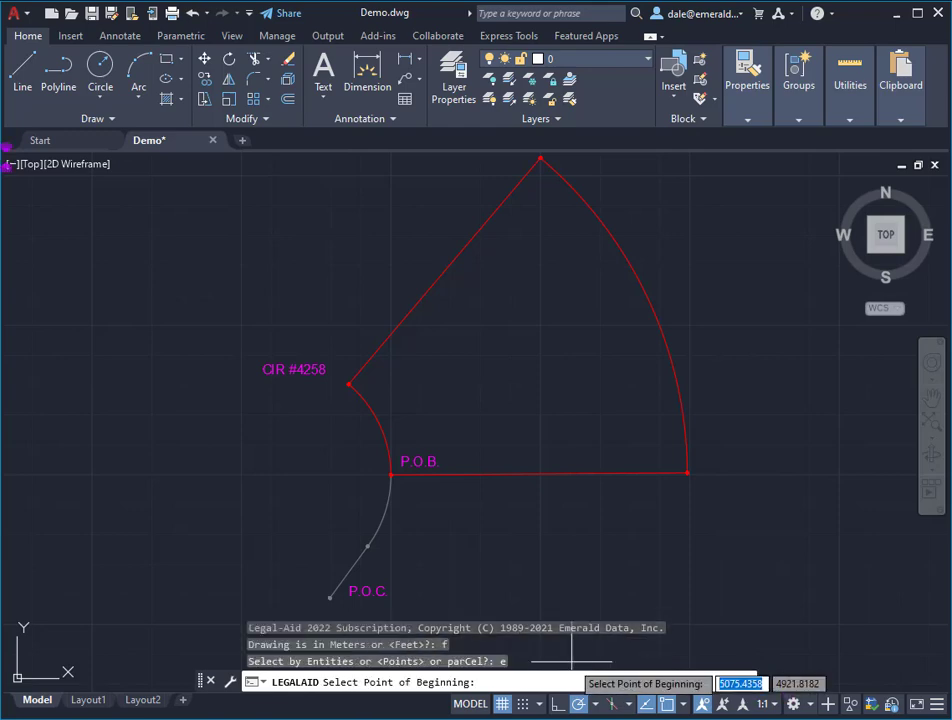
# Pick the P.O.B. and select the four red boundary segments: short arc, diagonal, large arc, bottom line
pyautogui.click(390, 474)
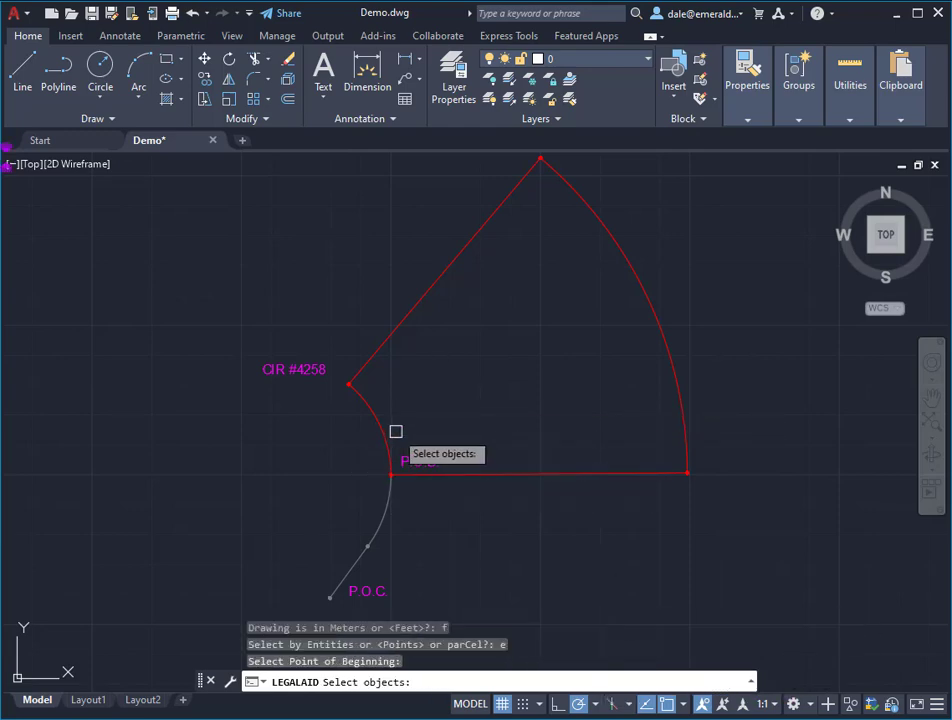
pyautogui.click(385, 429)
pyautogui.click(401, 324)
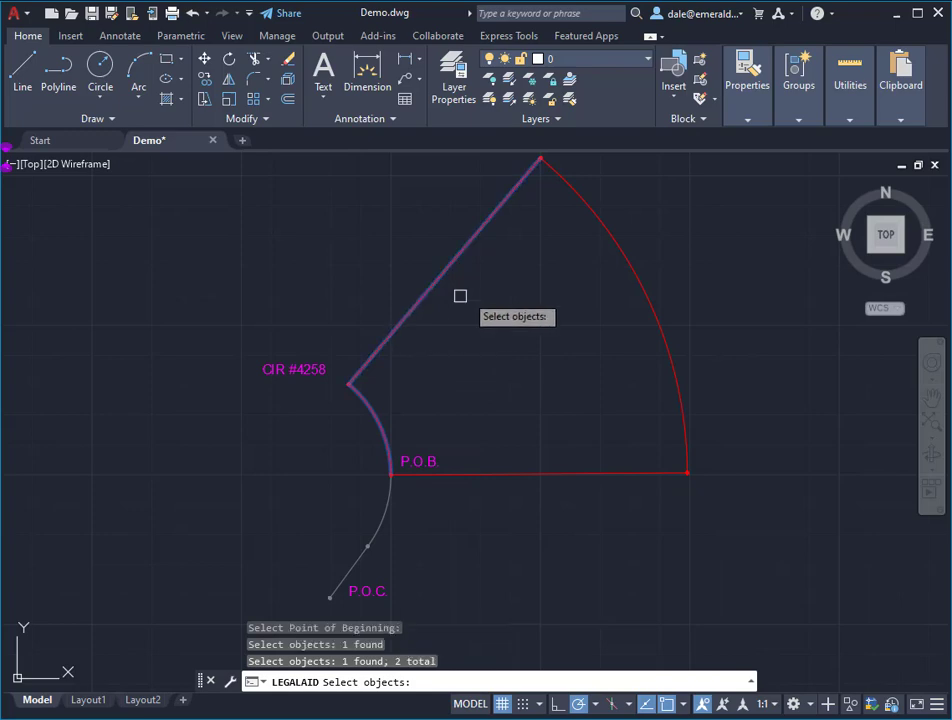
pyautogui.click(586, 202)
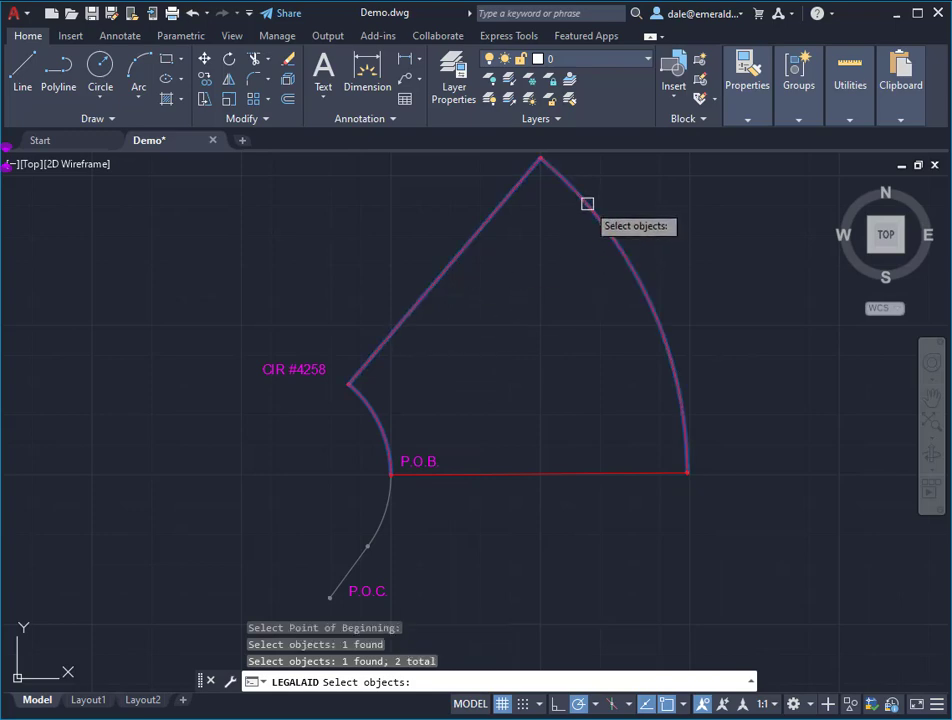
pyautogui.click(567, 474)
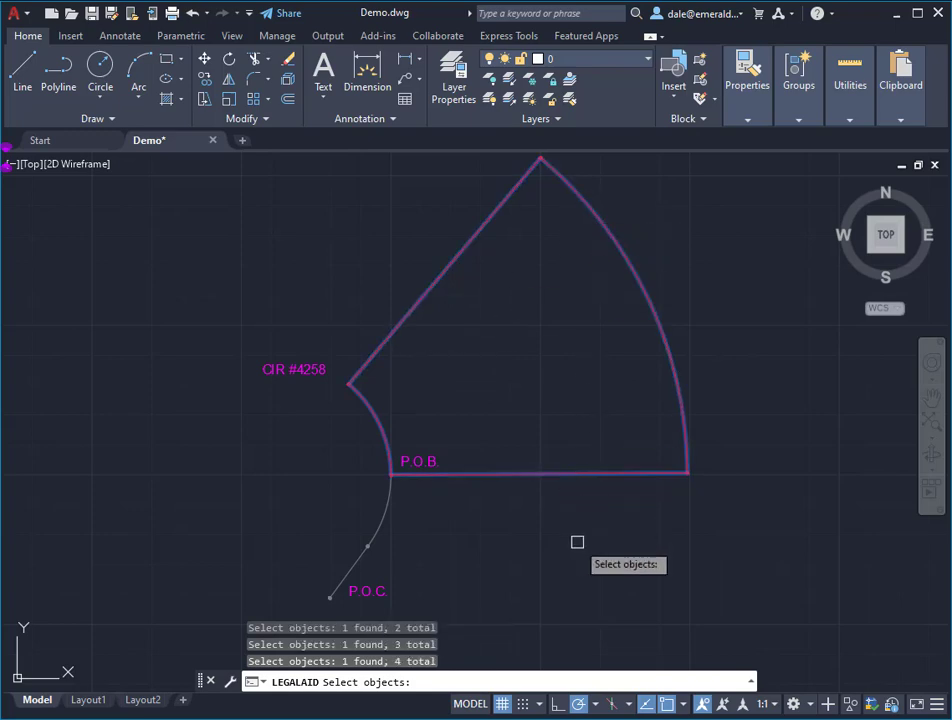
pyautogui.press('Return')
# Enable tie-lines, pick the P.O.C., and select the straight and curved tie segments to P.O.B
pyautogui.write('y')
pyautogui.press('Return')
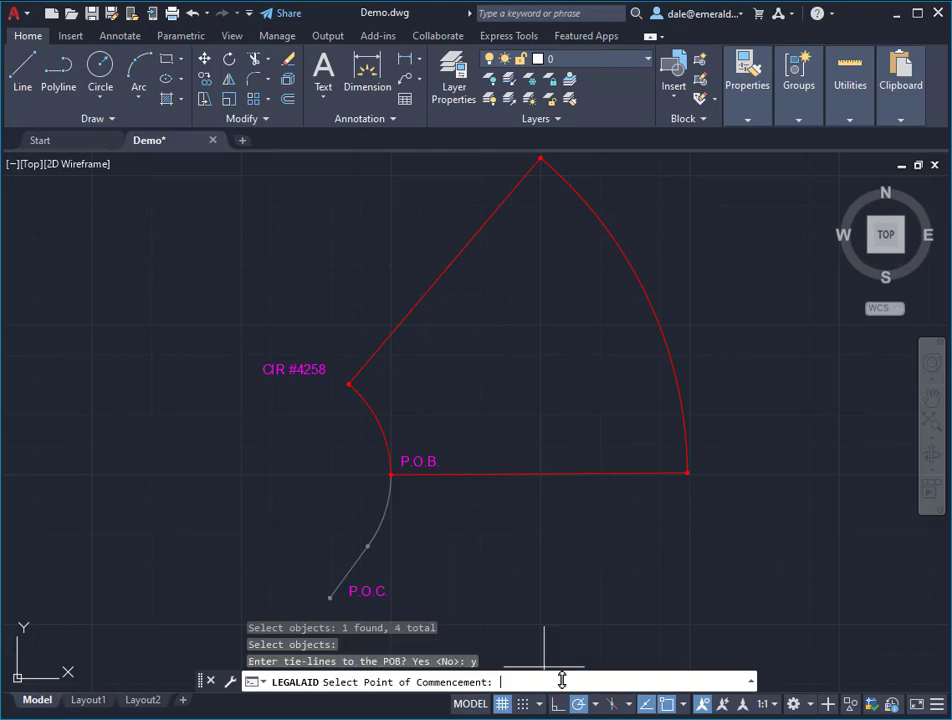
pyautogui.click(328, 597)
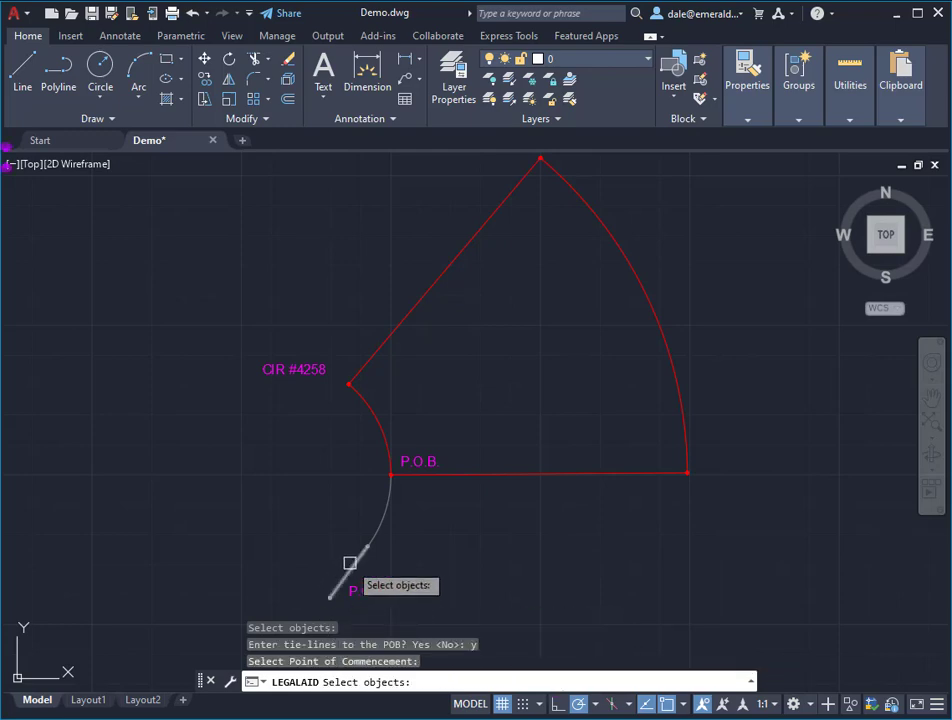
pyautogui.click(349, 563)
pyautogui.click(383, 512)
pyautogui.press('Return')
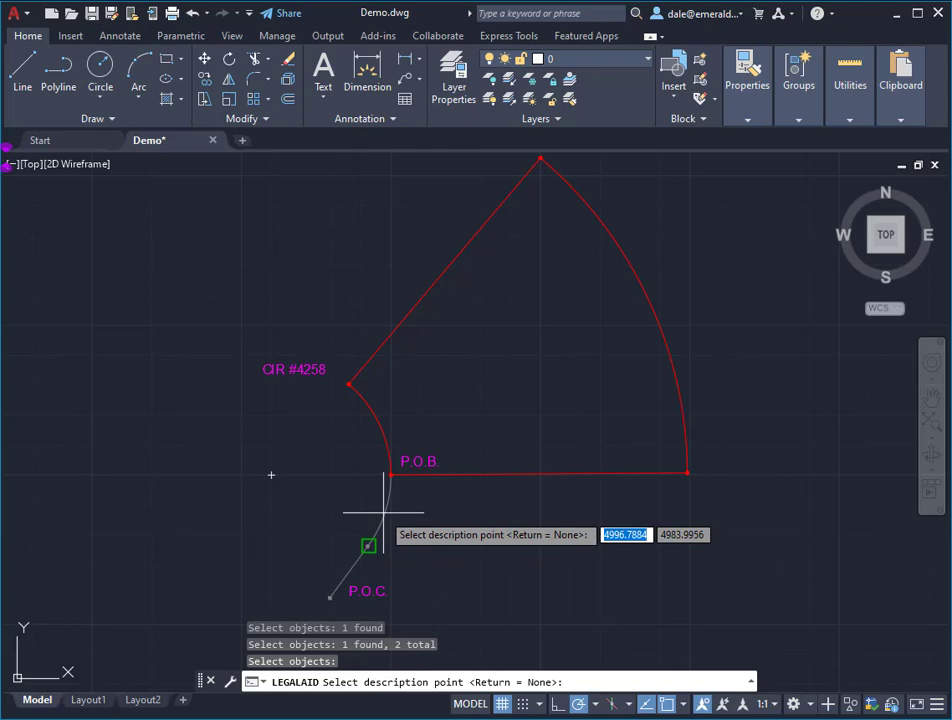
# Describe the corner point as 'CIR #4258' using the drawing's label text
pyautogui.click(347, 385)
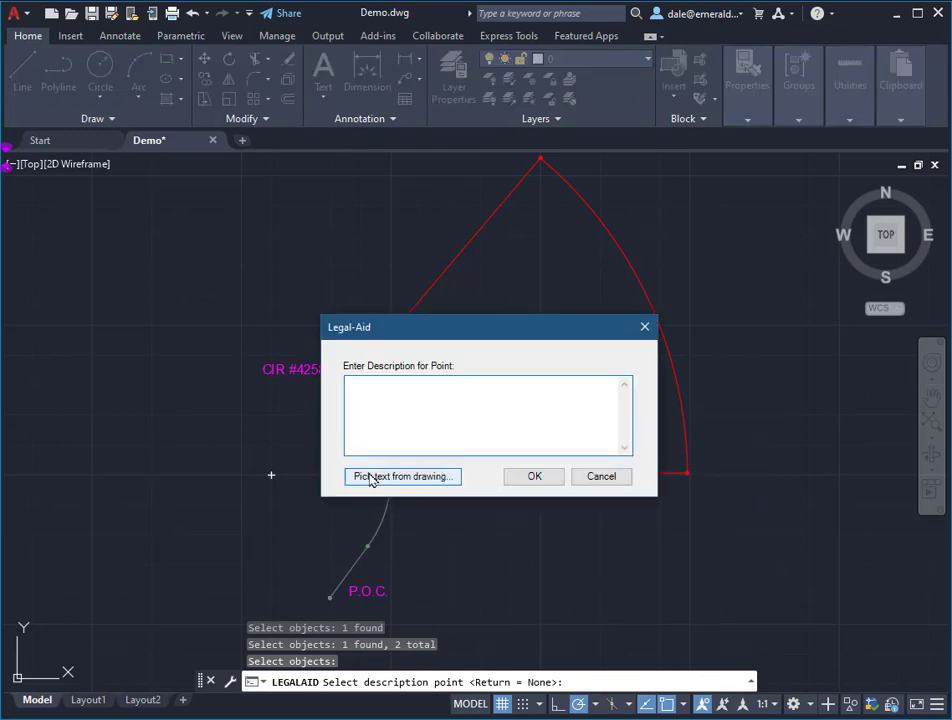
pyautogui.click(372, 476)
pyautogui.click(291, 372)
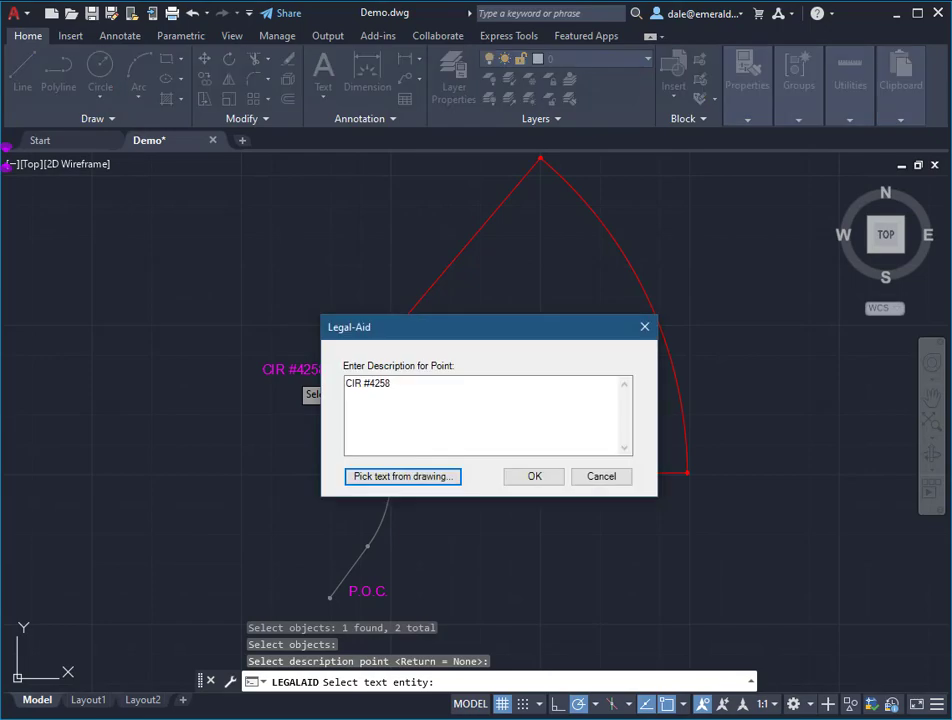
pyautogui.click(518, 478)
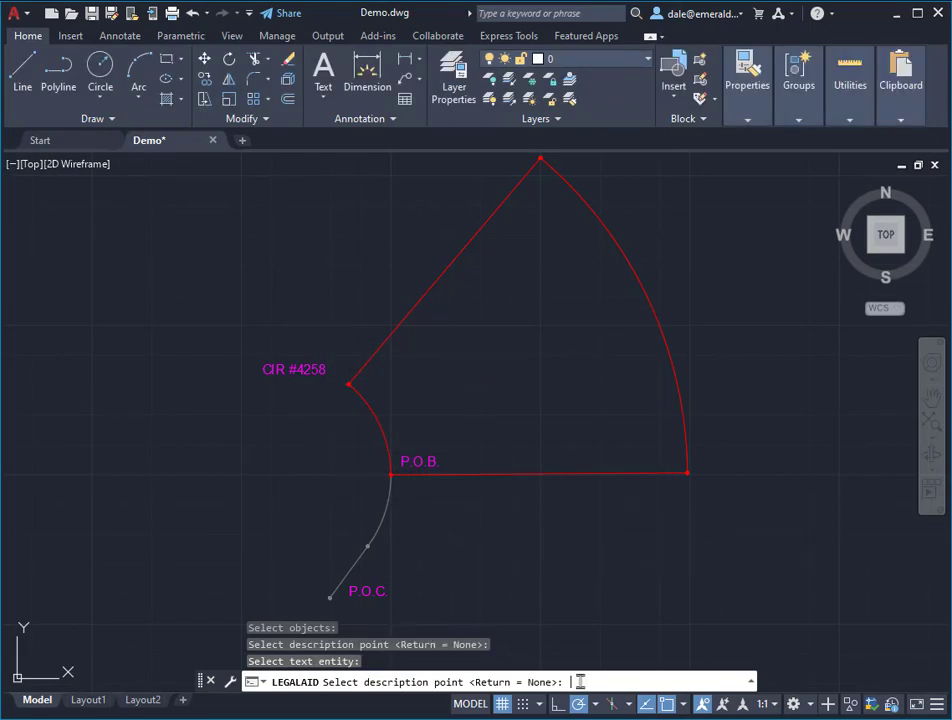
# Generate the legal description, including the CIR #4258 call and area, in the Legal-Aid word processor
pyautogui.press('Return')
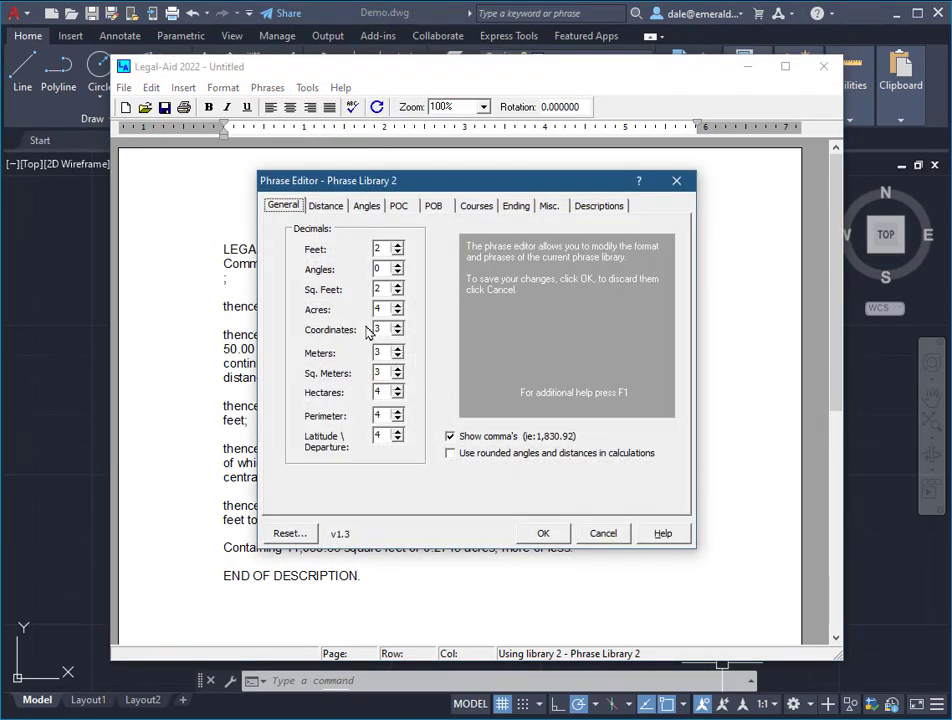
# Review the Distance, Angles, POC and POB phrase tabs in the Phrase Editor
pyautogui.click(334, 206)
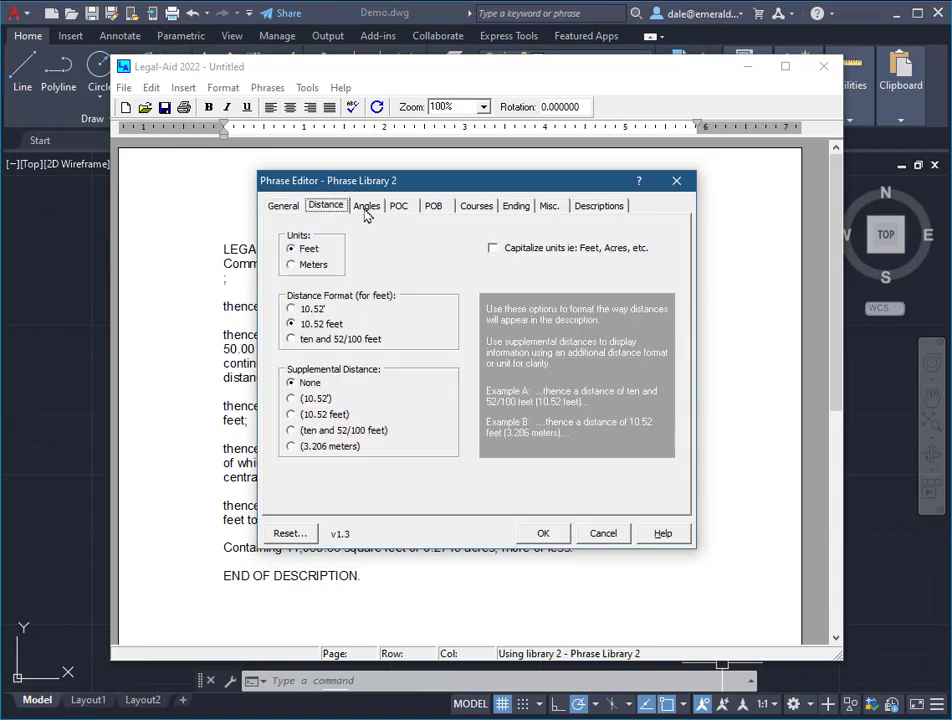
pyautogui.click(366, 208)
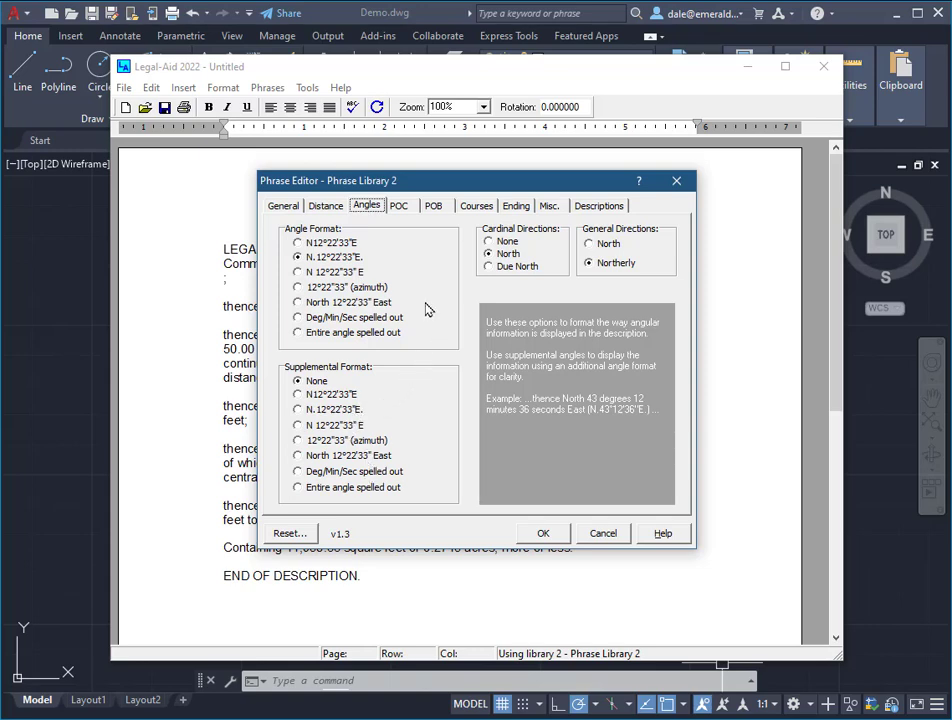
pyautogui.click(398, 207)
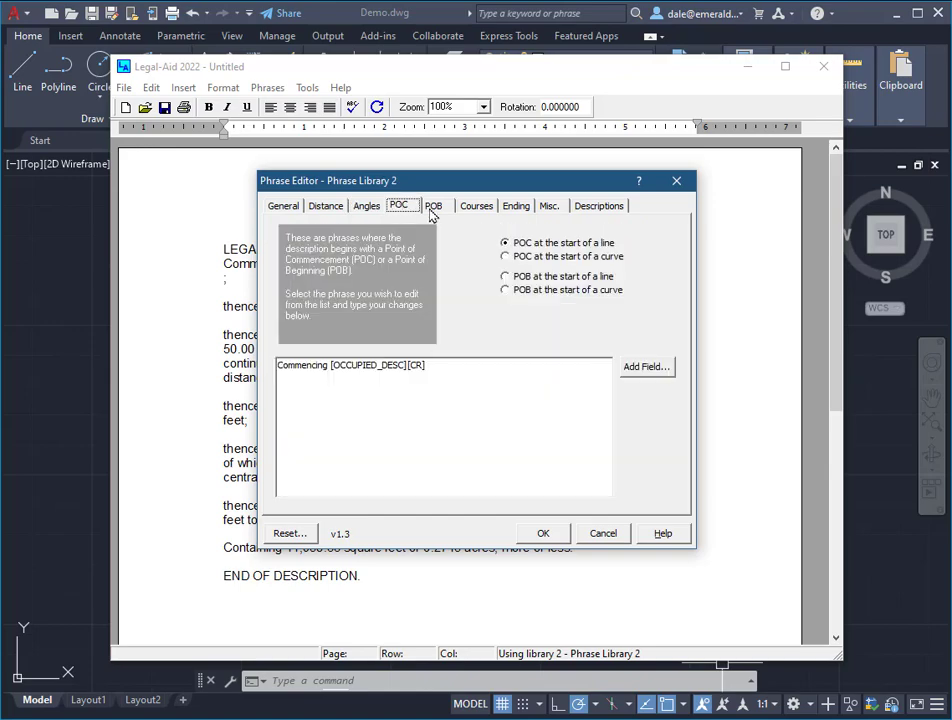
pyautogui.click(432, 208)
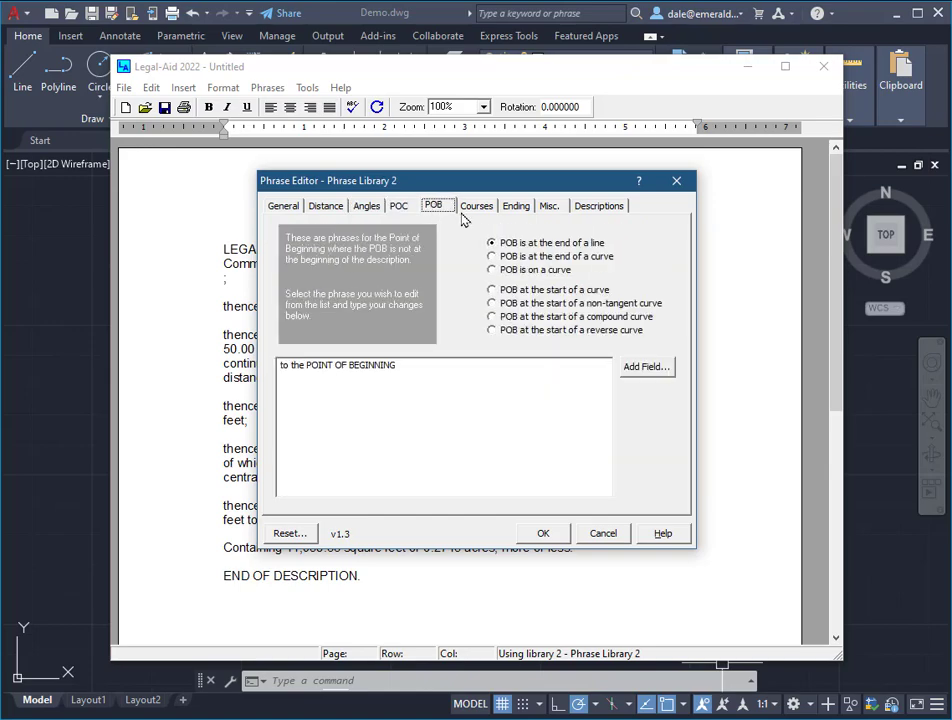
# Inspect the Non-tangent curve course phrase and its list of insertable fields
pyautogui.click(466, 207)
pyautogui.click(522, 296)
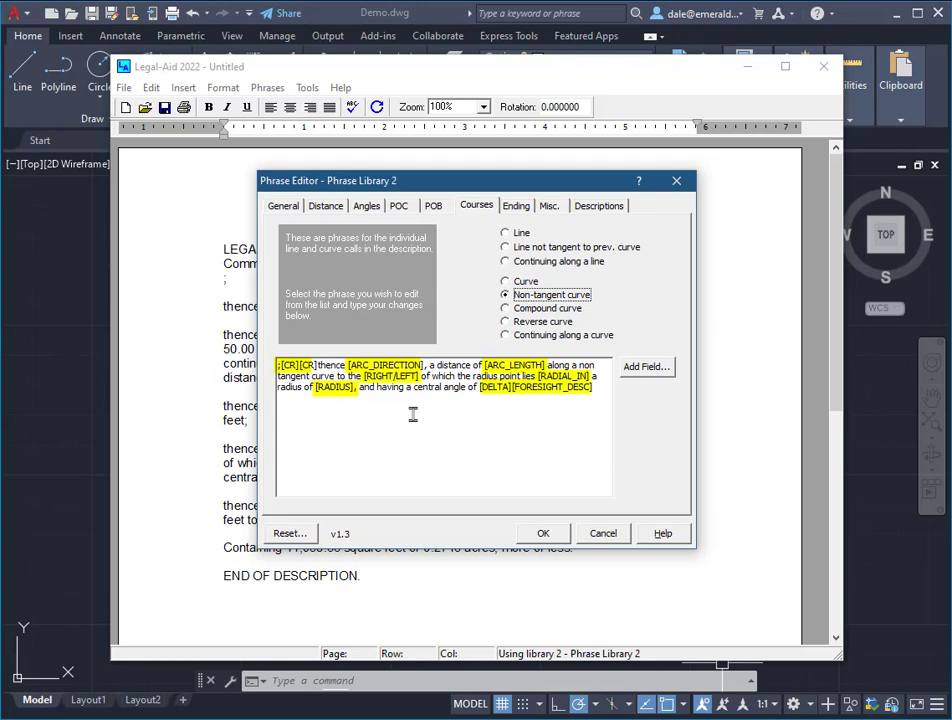
pyautogui.click(651, 370)
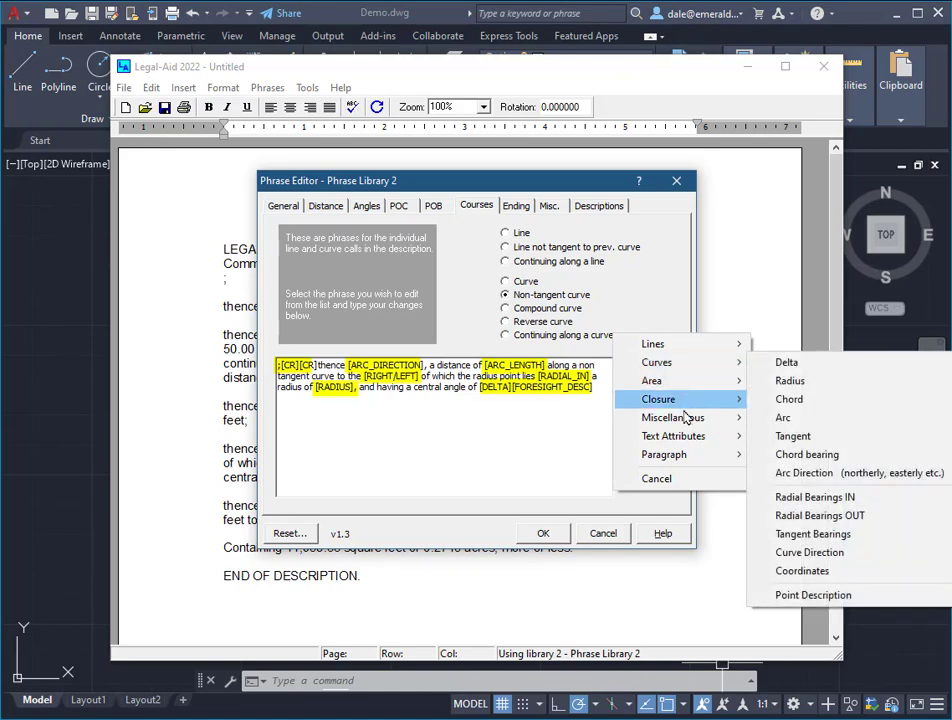
pyautogui.moveTo(674, 436)
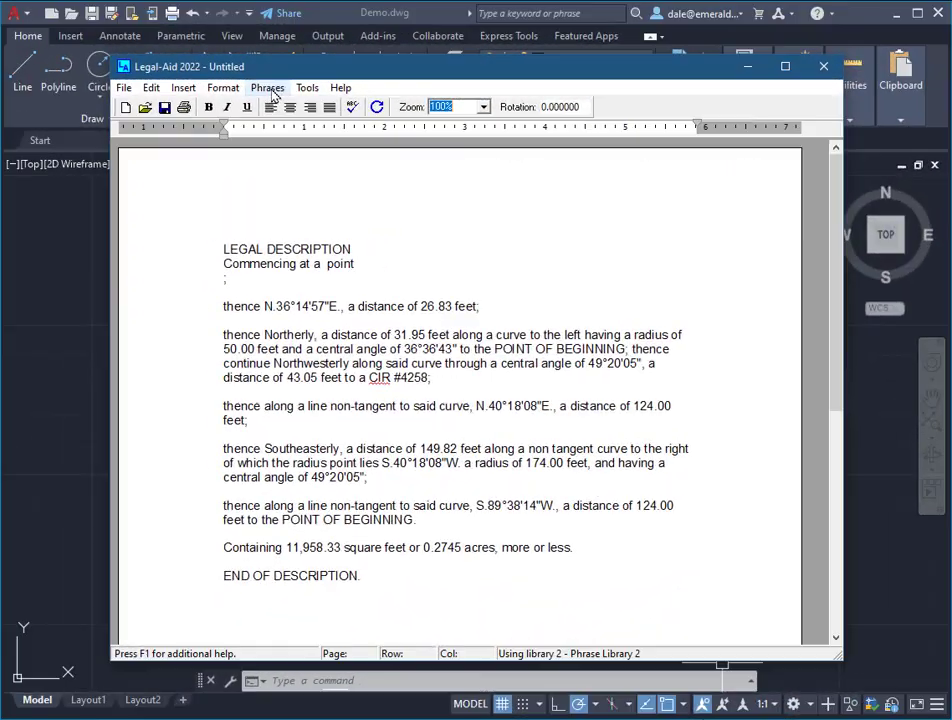
# Reformat the description with Phrase Library 1, then Library 3, then back to Library 2
pyautogui.click(270, 90)
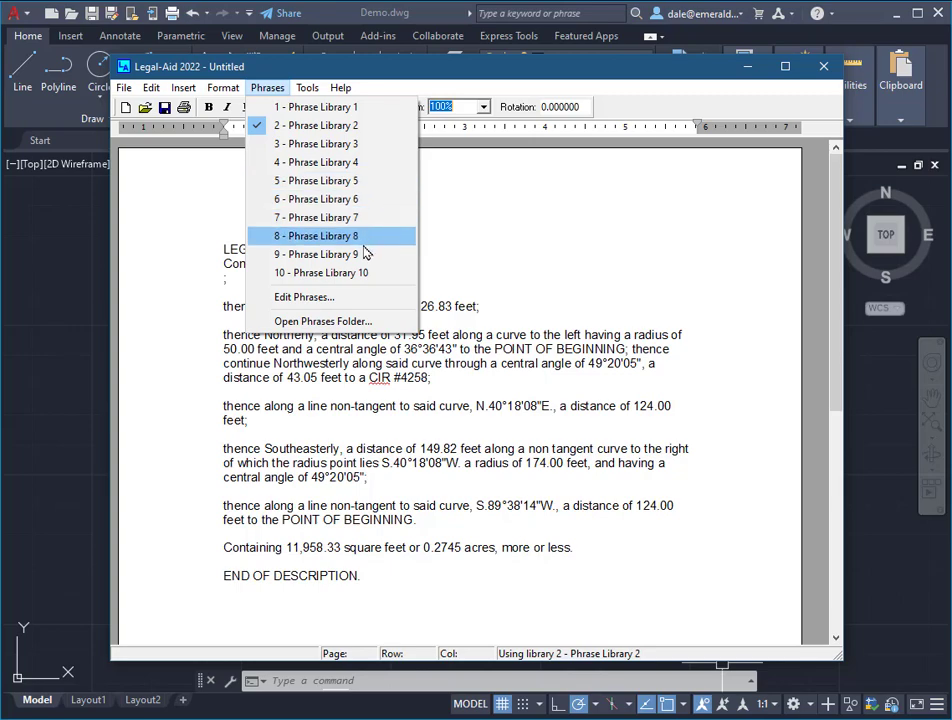
pyautogui.click(330, 107)
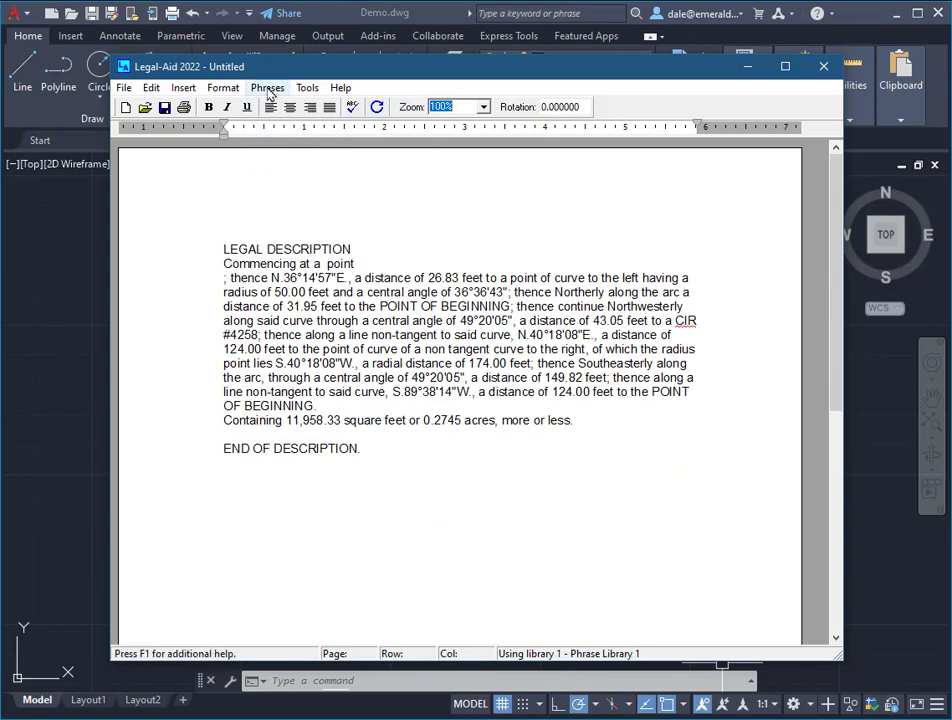
pyautogui.click(267, 87)
pyautogui.click(307, 144)
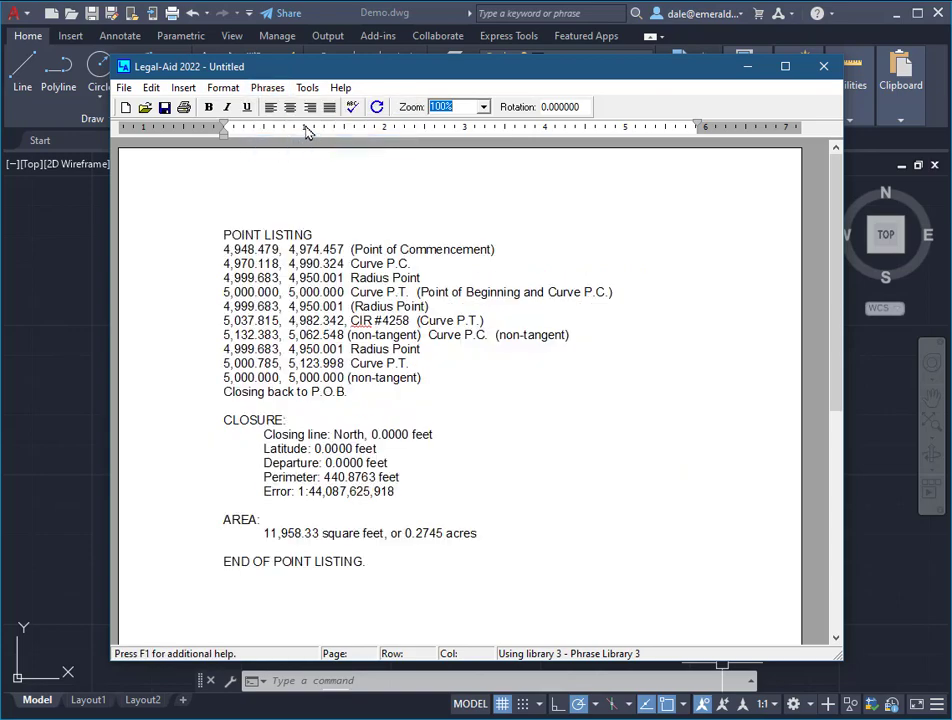
pyautogui.click(267, 87)
pyautogui.click(300, 125)
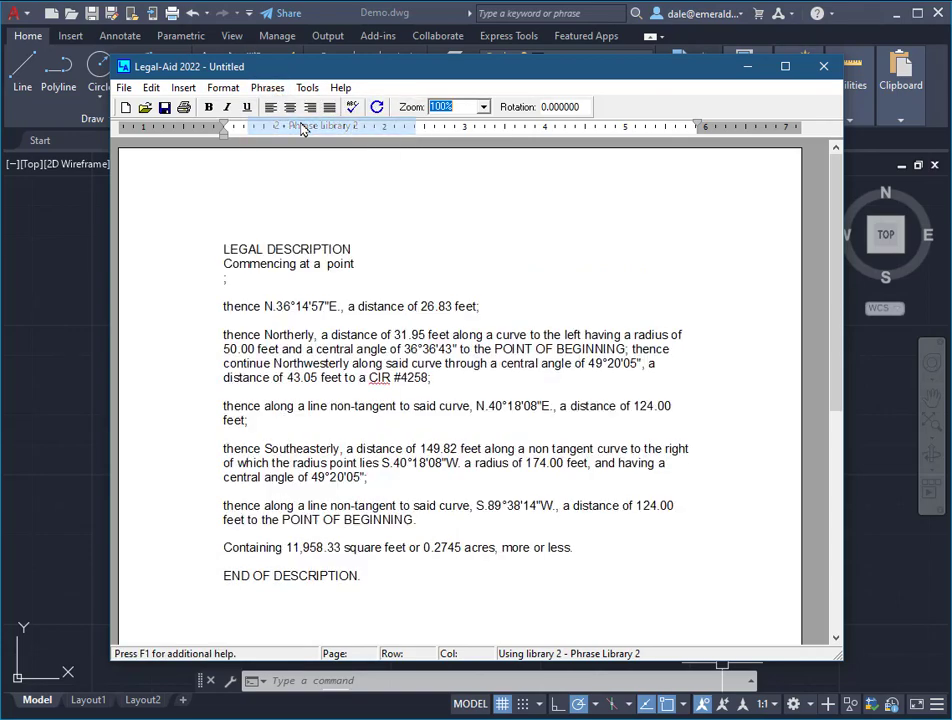